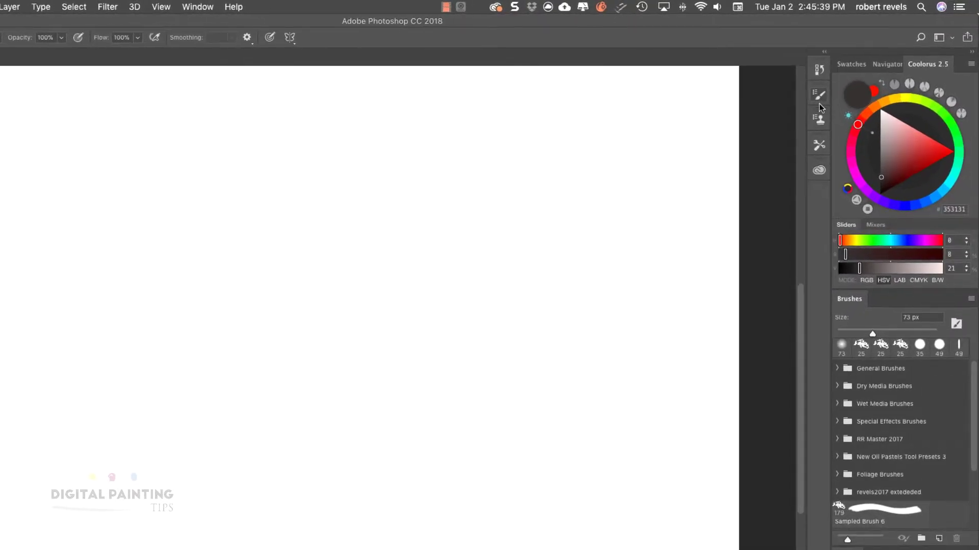
# Step: Undock Brush Settings and re-dock it on its own in place of the Brushes panel
pyautogui.click(820, 94)
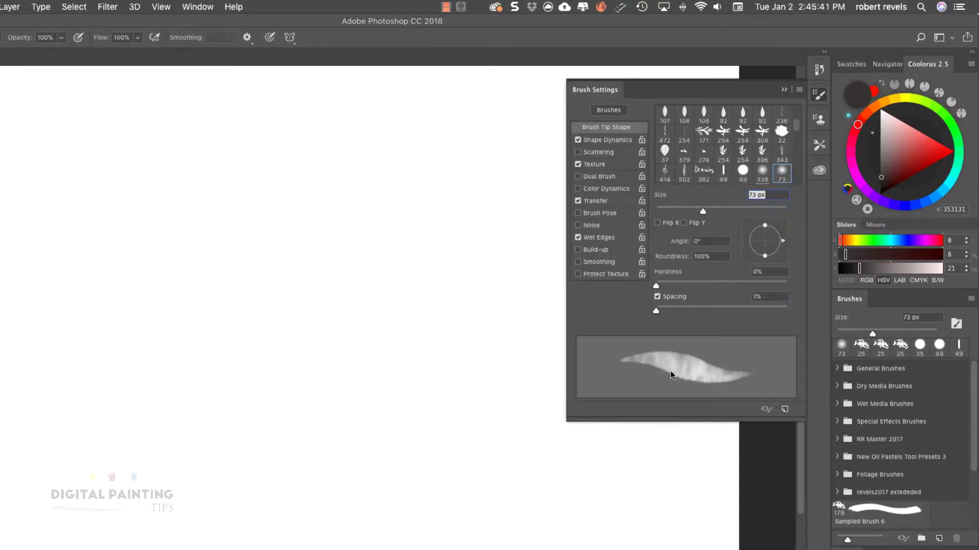
pyautogui.moveTo(601, 97)
pyautogui.mouseDown()
pyautogui.moveTo(459, 115)
pyautogui.moveTo(401, 82)
pyautogui.moveTo(853, 311)
pyautogui.moveTo(879, 302)
pyautogui.mouseUp()
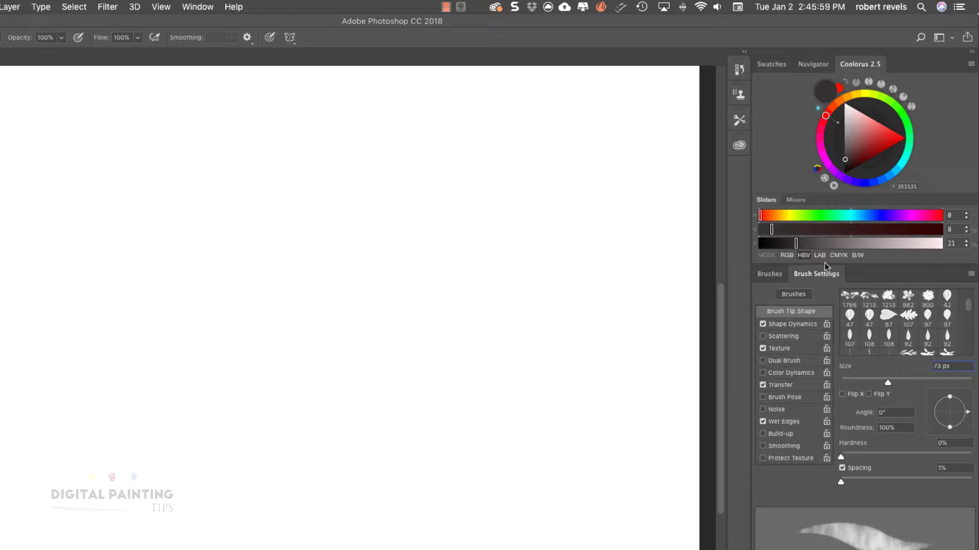
pyautogui.moveTo(825, 270)
pyautogui.mouseDown()
pyautogui.moveTo(805, 241)
pyautogui.moveTo(812, 260)
pyautogui.mouseUp()
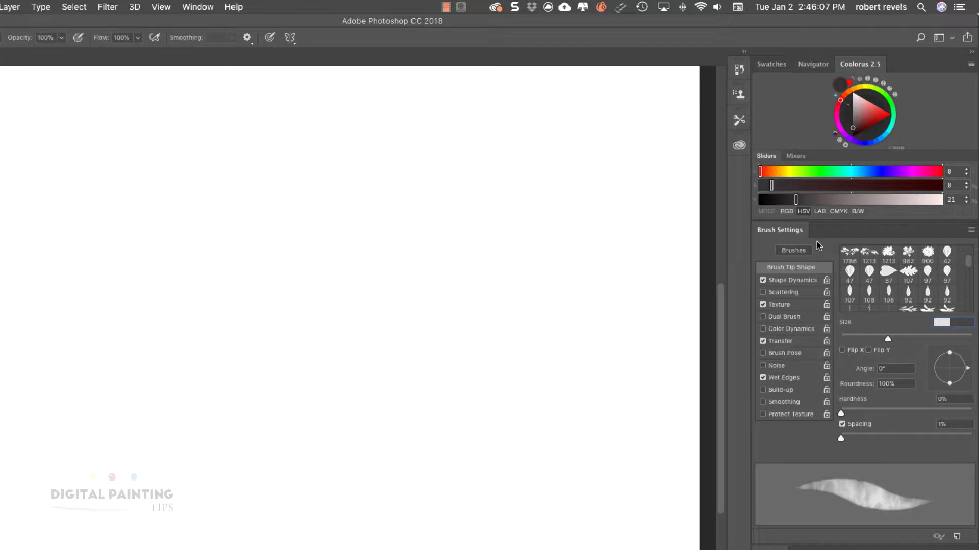
# Step: Show Navigator from the Window menu and drag it out of the Swatches/Coolorus group
pyautogui.click(197, 7)
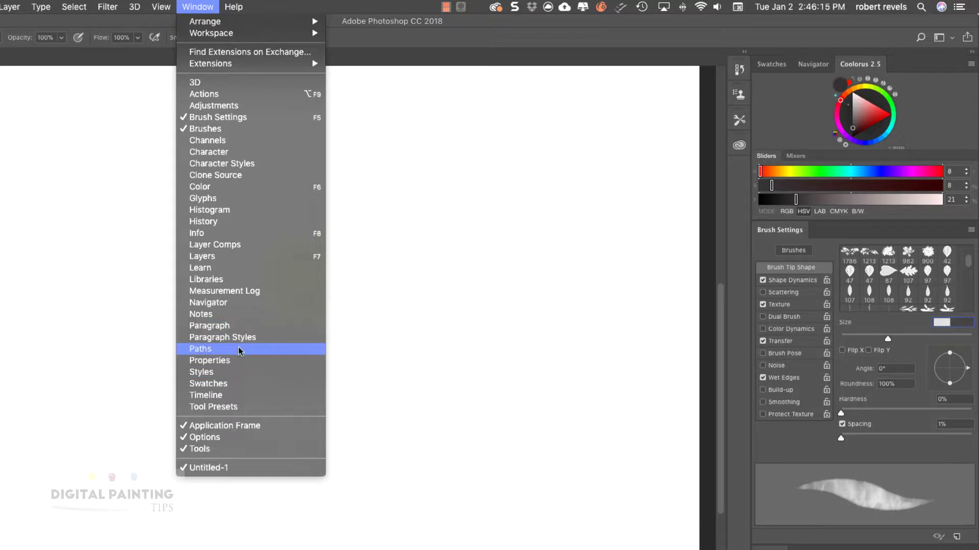
pyautogui.click(235, 304)
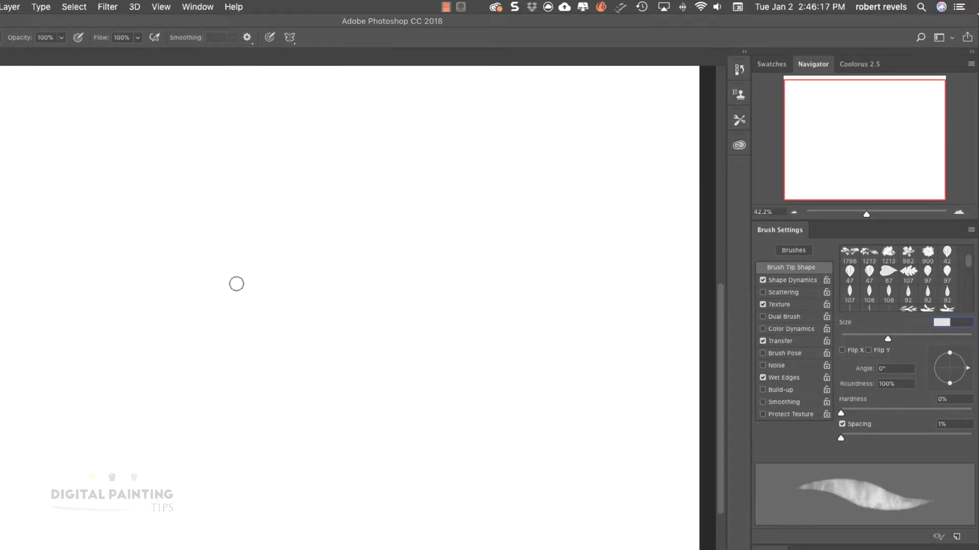
pyautogui.click(810, 68)
pyautogui.moveTo(813, 69)
pyautogui.mouseDown()
pyautogui.moveTo(109, 323)
pyautogui.moveTo(61, 330)
pyautogui.mouseUp()
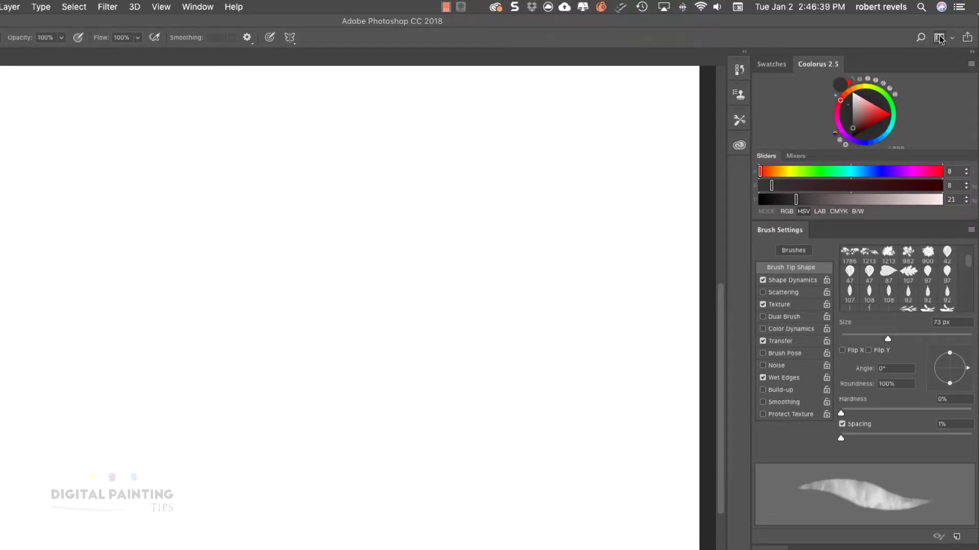
# Step: Create a workspace named 'Revels Test' that includes keyboard shortcuts, menus and toolbar
pyautogui.click(939, 37)
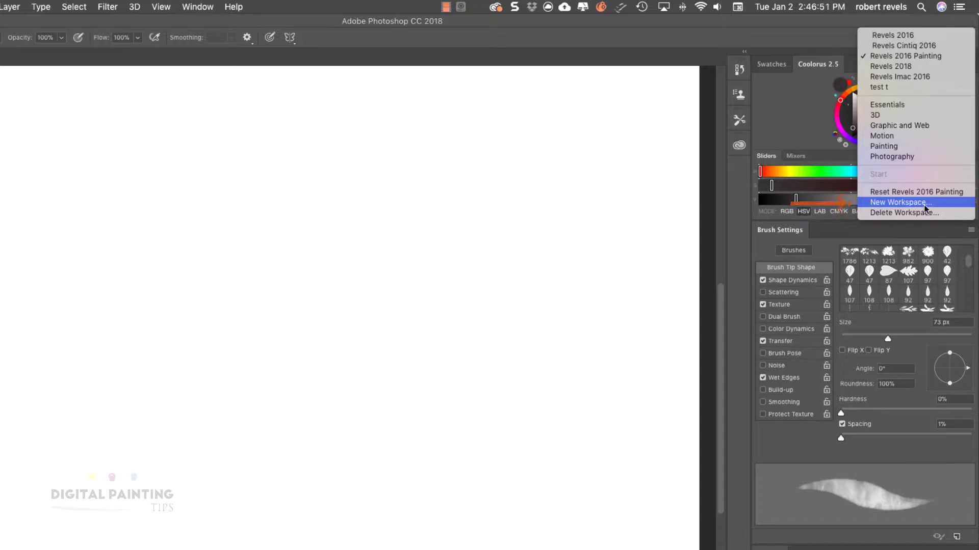
pyautogui.click(898, 203)
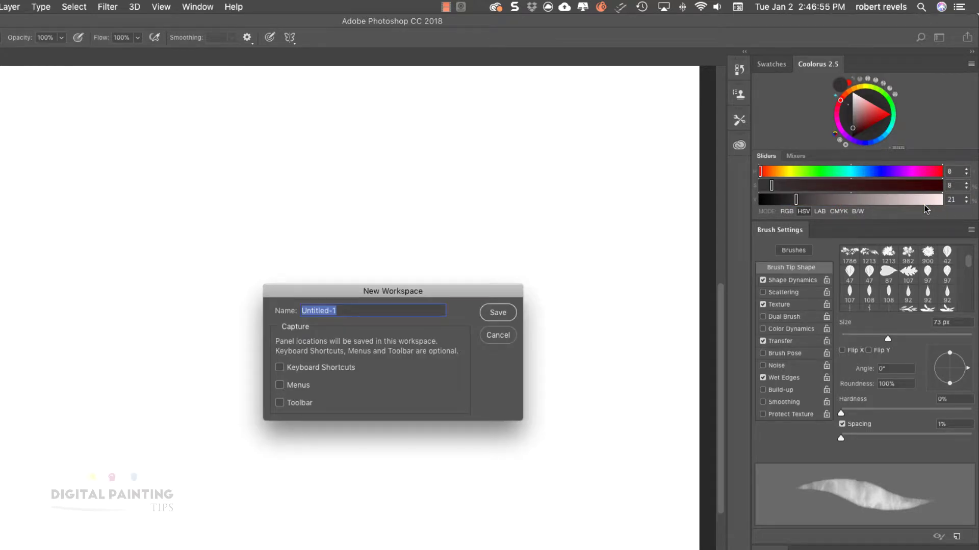
pyautogui.write('RE')
pyautogui.write('ve')
pyautogui.press('BackSpace')
pyautogui.press('BackSpace')
pyautogui.press('BackSpace')
pyautogui.write('evels')
pyautogui.write(' Test')
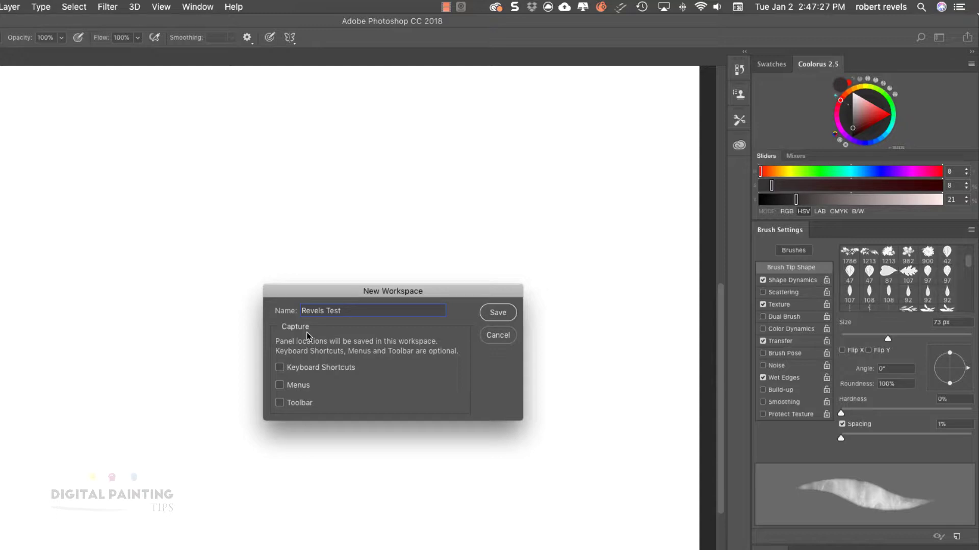
pyautogui.click(280, 367)
pyautogui.click(280, 385)
pyautogui.click(280, 403)
# Step: Save the Revels Test workspace, then switch to and reset Revels 2018
pyautogui.click(502, 314)
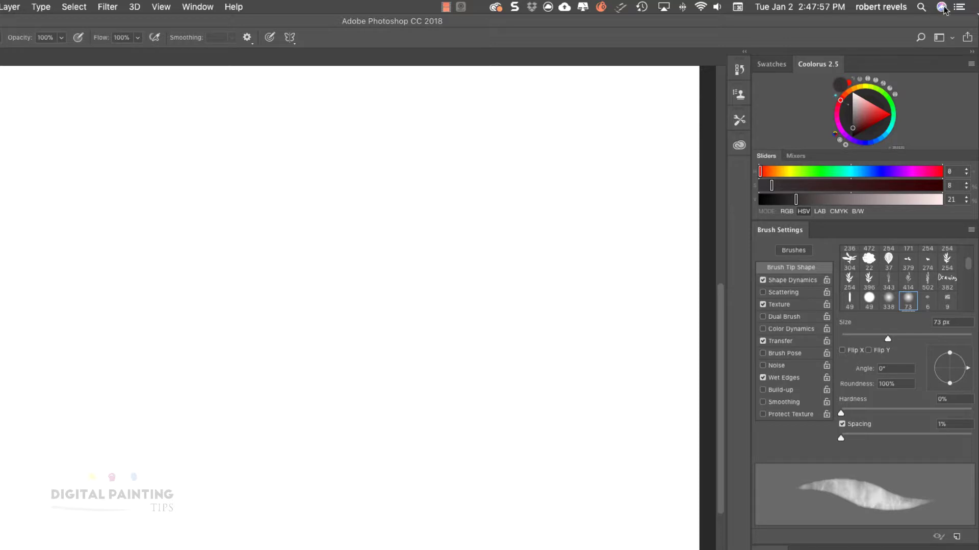
pyautogui.click(941, 38)
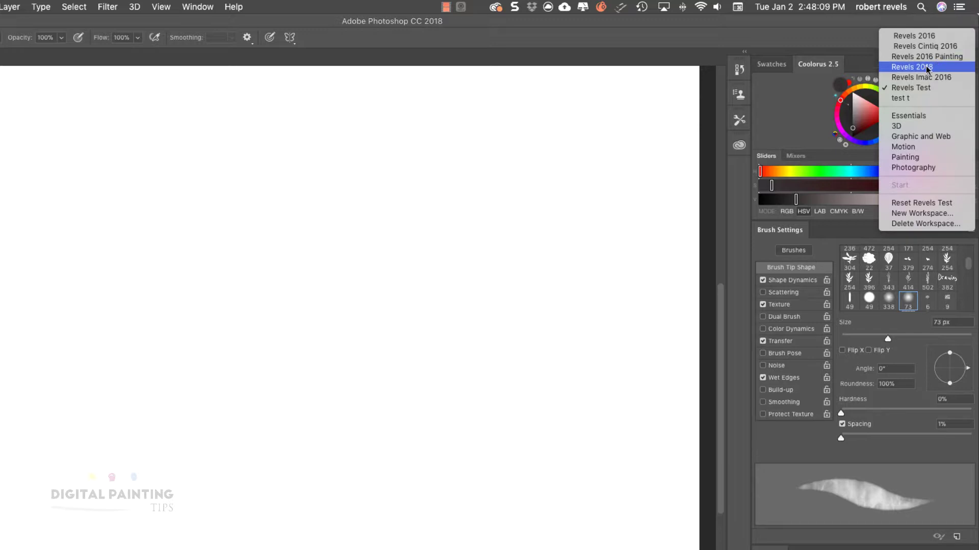
pyautogui.click(926, 67)
pyautogui.click(941, 38)
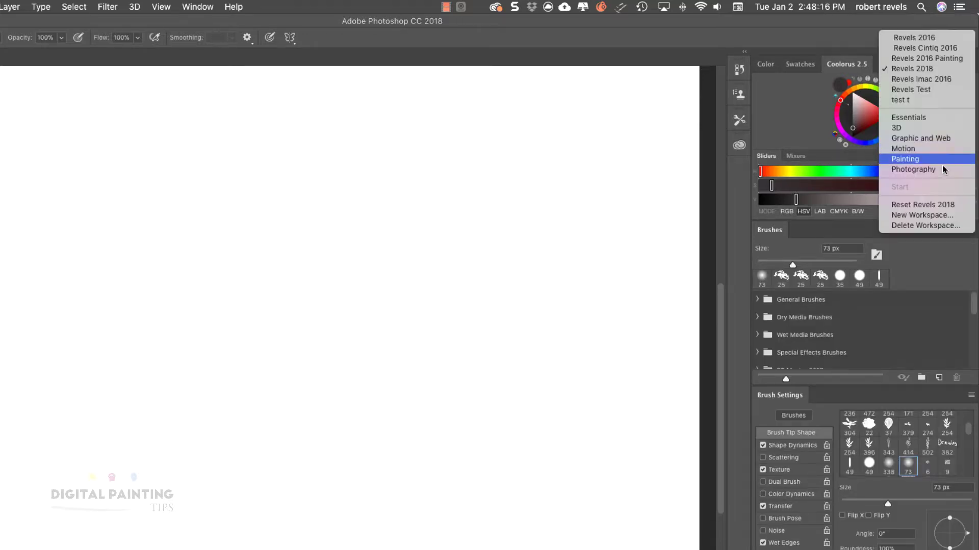
pyautogui.click(942, 209)
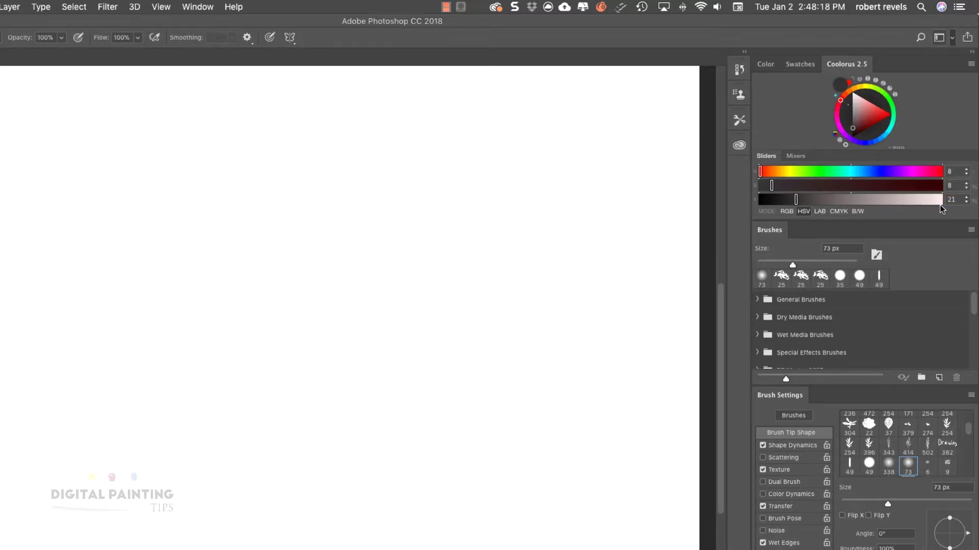
# Step: Switch back to the Revels Test workspace
pyautogui.click(938, 38)
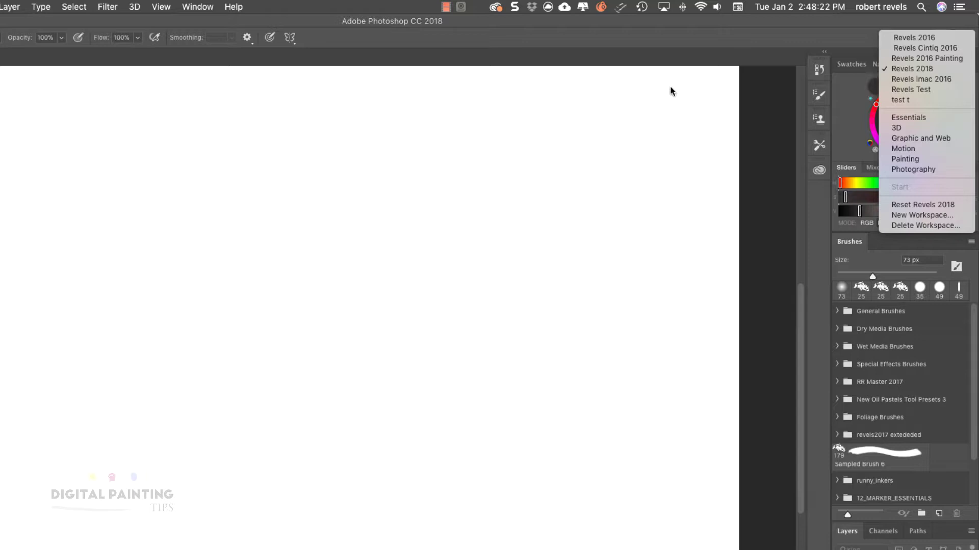
pyautogui.click(689, 41)
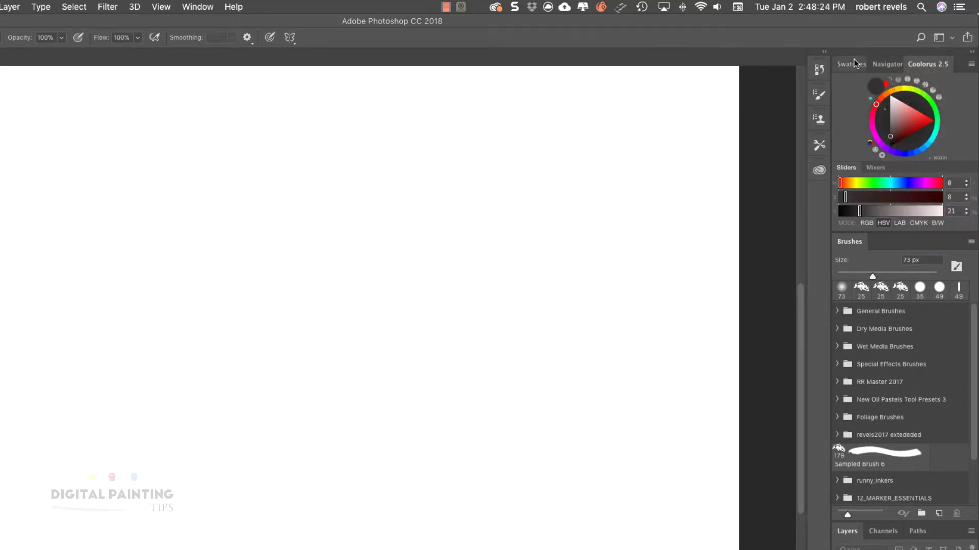
pyautogui.click(939, 38)
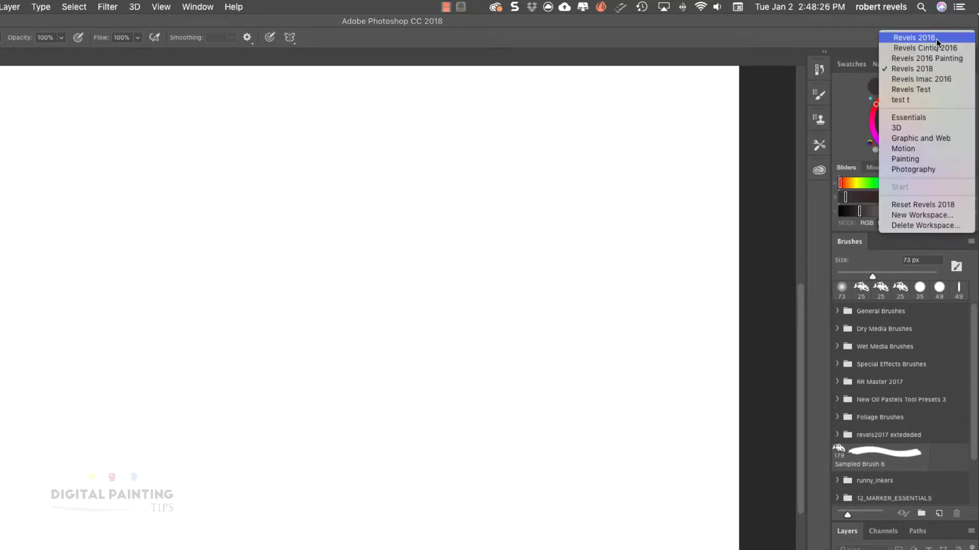
pyautogui.click(939, 90)
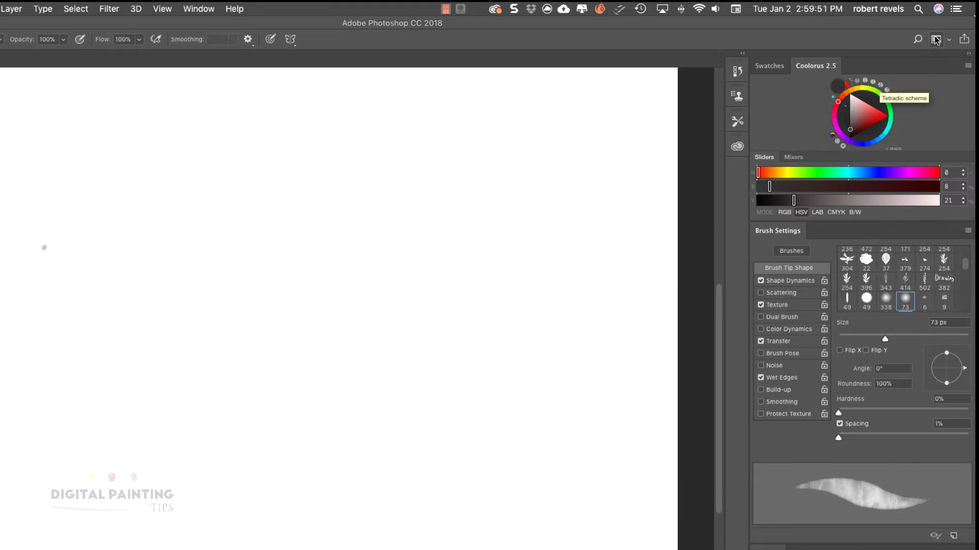
# Step: Delete the Revels 2016 workspace, confirming Yes
pyautogui.click(935, 41)
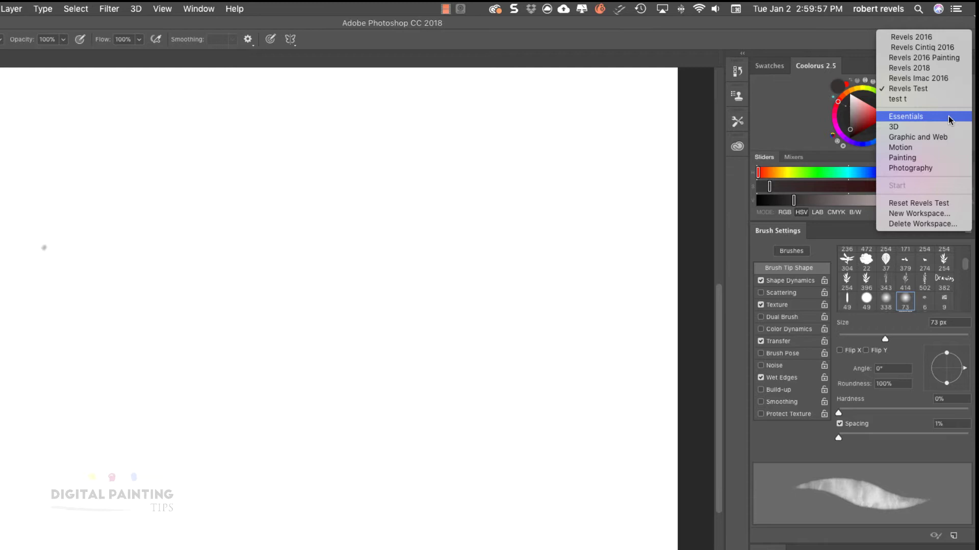
pyautogui.click(933, 224)
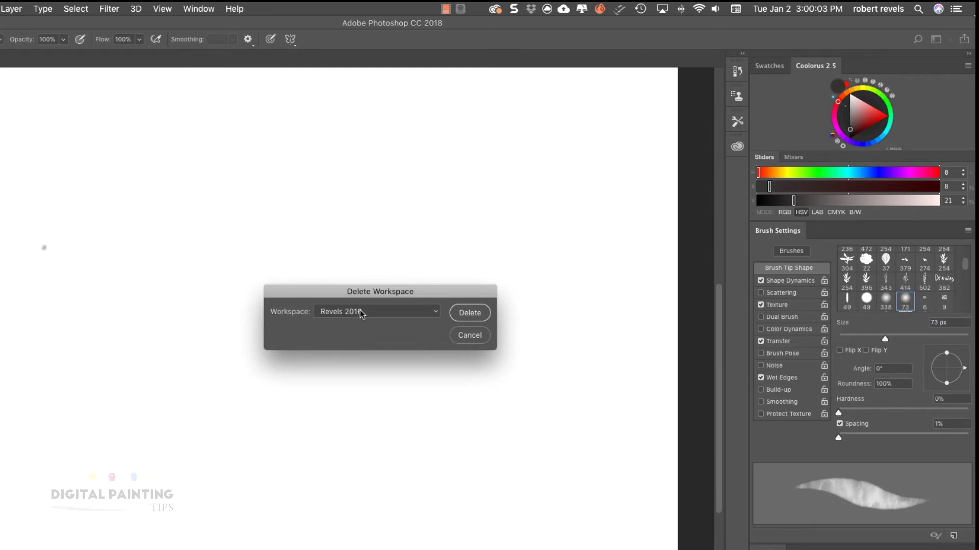
pyautogui.click(468, 313)
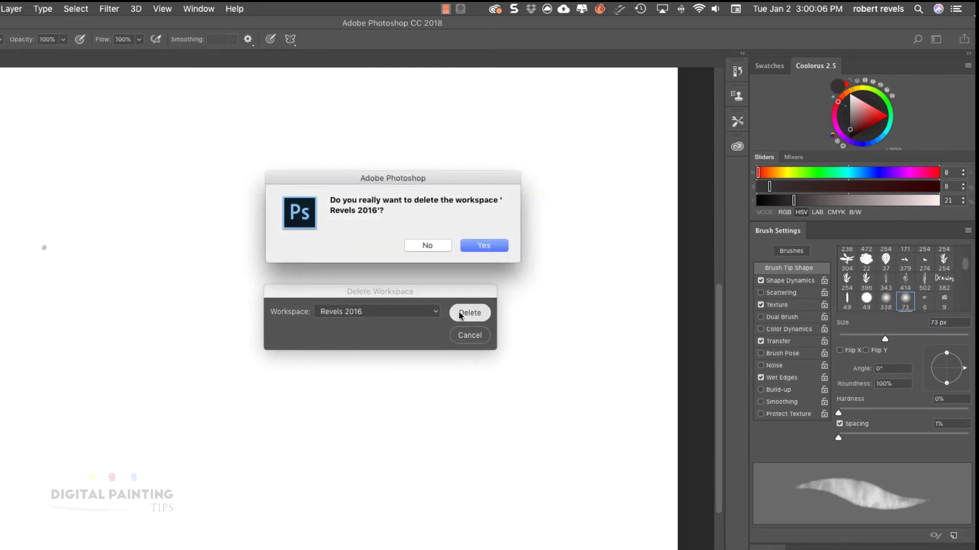
pyautogui.click(482, 247)
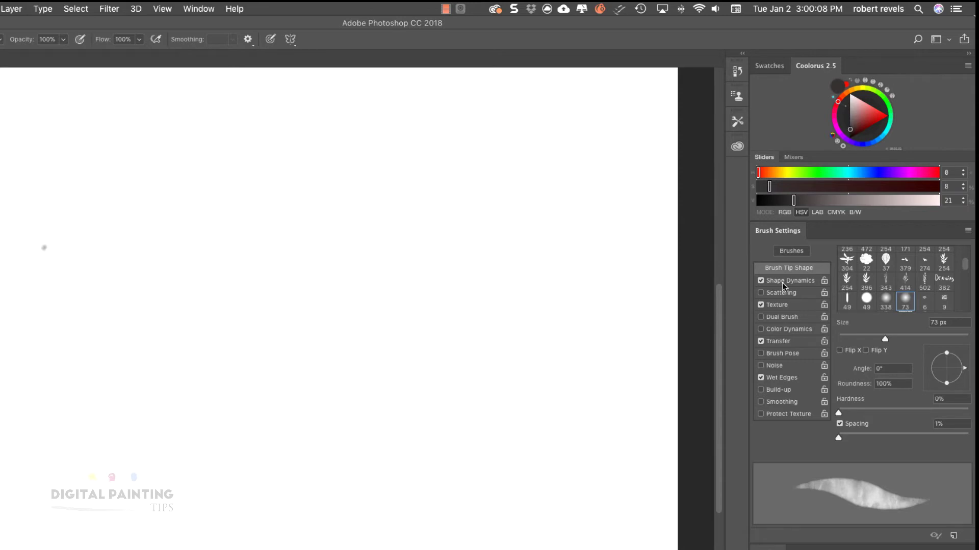
# Step: Delete the 'test t' workspace via Delete Workspace, confirming Yes
pyautogui.click(948, 40)
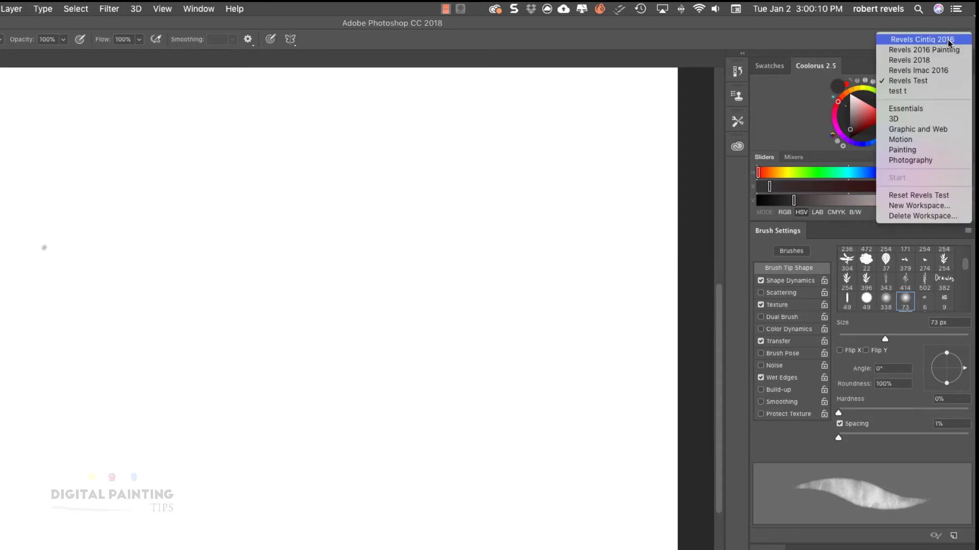
pyautogui.click(946, 216)
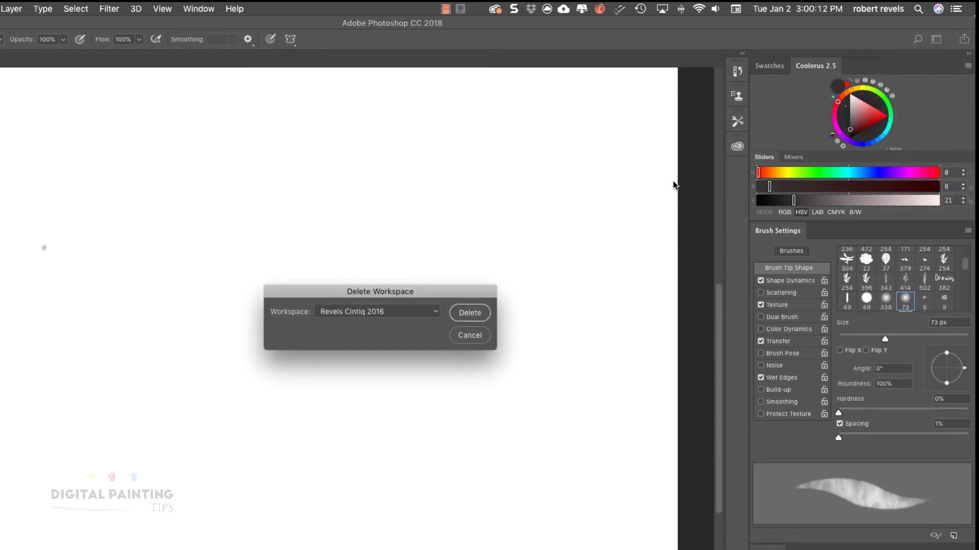
pyautogui.click(353, 312)
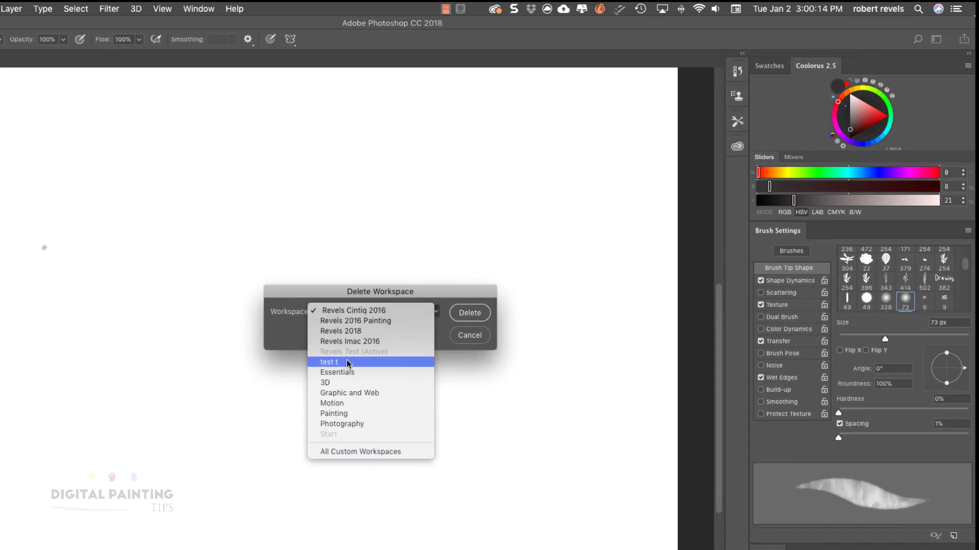
pyautogui.click(374, 343)
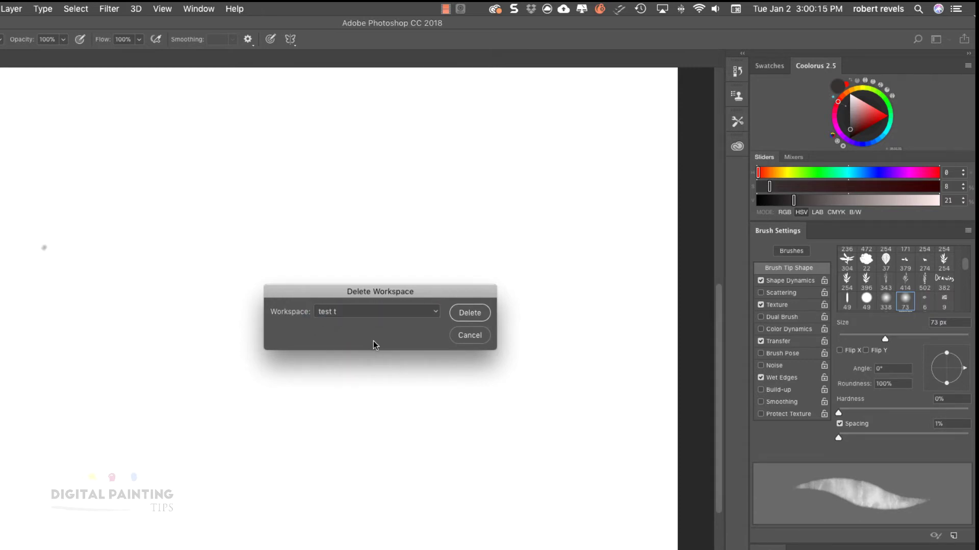
pyautogui.click(472, 315)
pyautogui.click(494, 250)
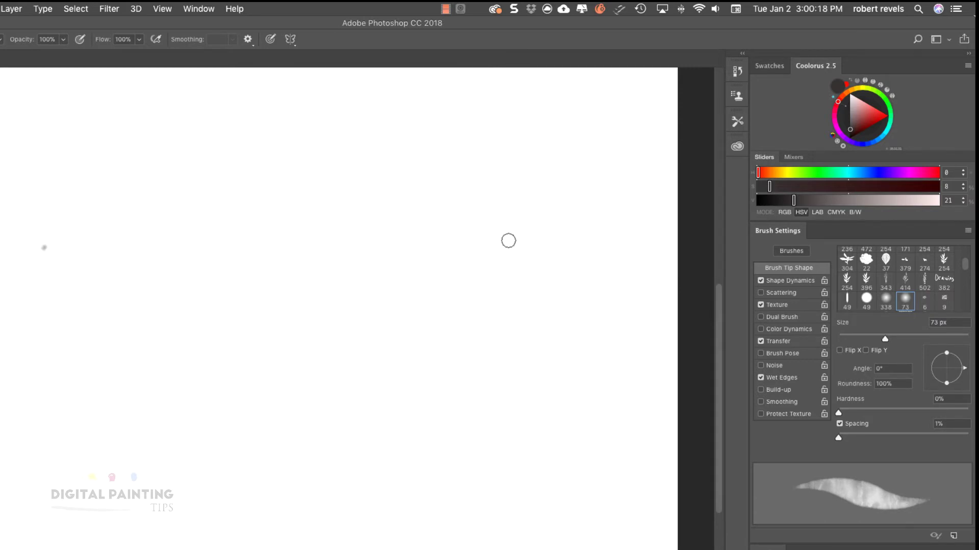
# Step: Select Revels Imac 2016 in Delete Workspace, delete it and confirm Yes
pyautogui.click(938, 41)
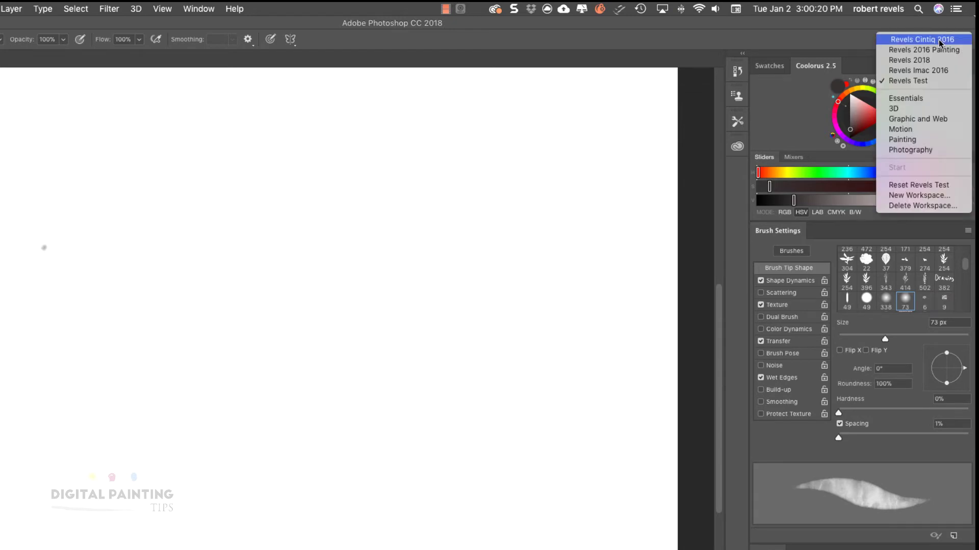
pyautogui.click(947, 207)
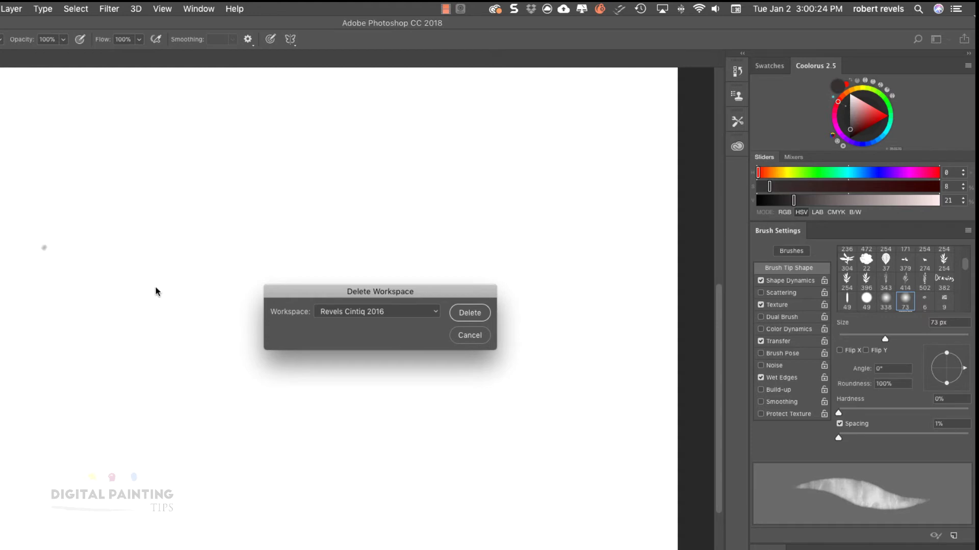
pyautogui.click(373, 311)
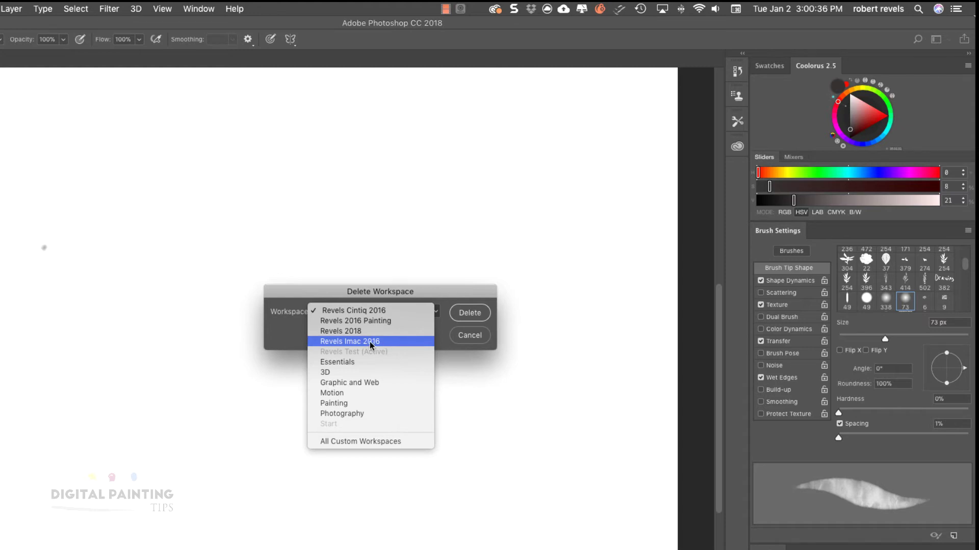
pyautogui.click(370, 347)
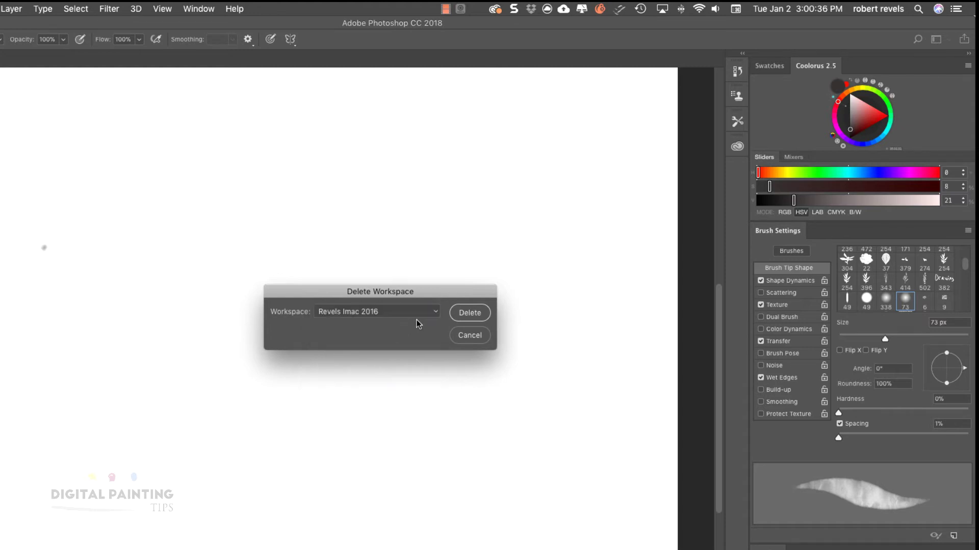
pyautogui.click(475, 314)
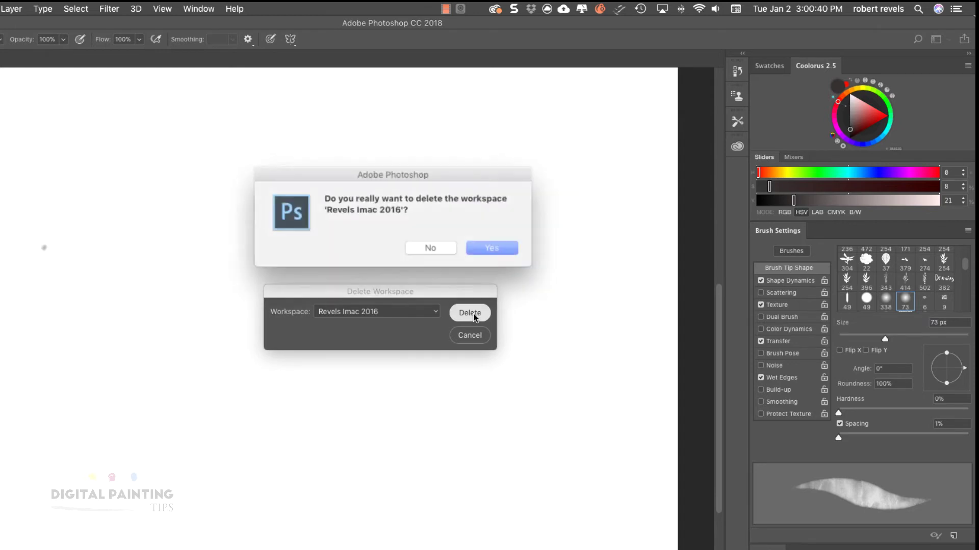
pyautogui.click(492, 253)
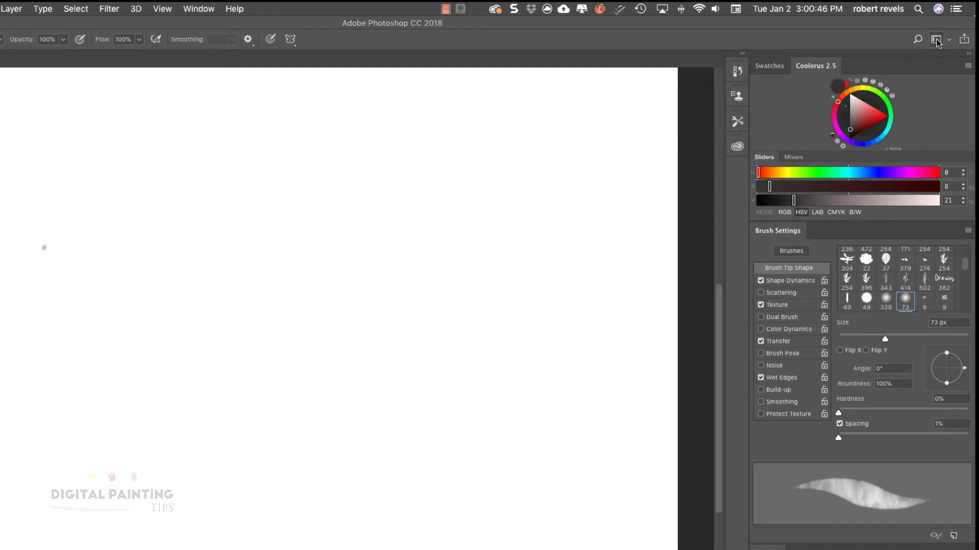
# Step: Switch to the Revels 2018 layout and start Delete Workspace
pyautogui.click(938, 39)
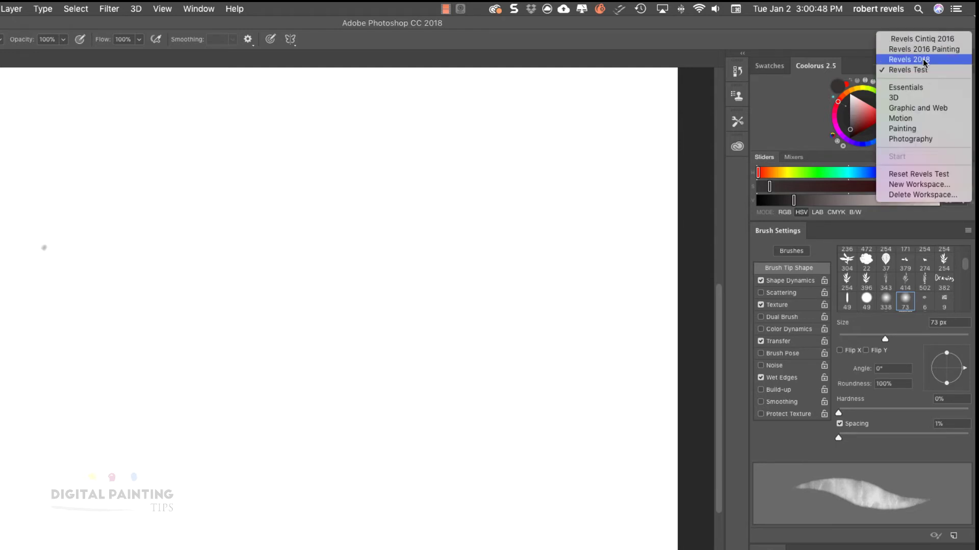
pyautogui.click(926, 59)
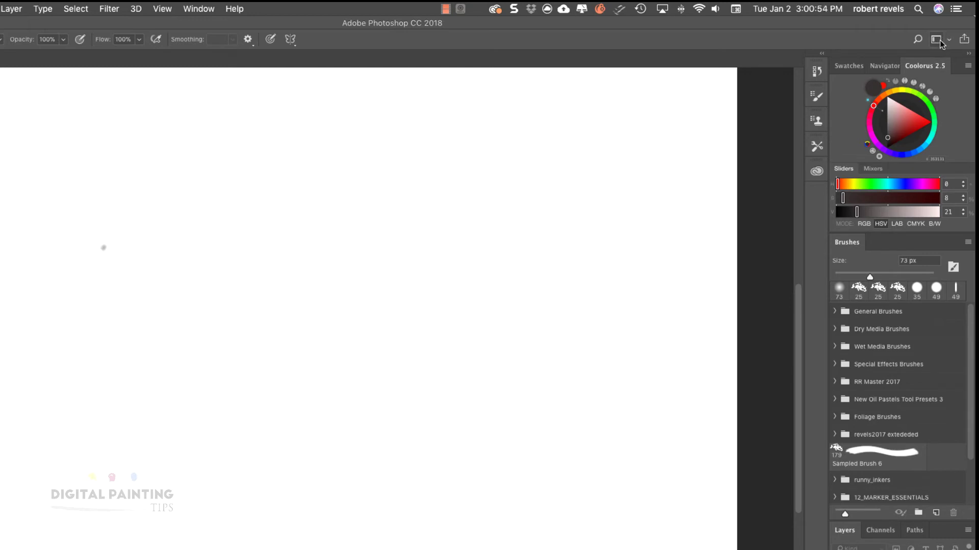
pyautogui.click(938, 39)
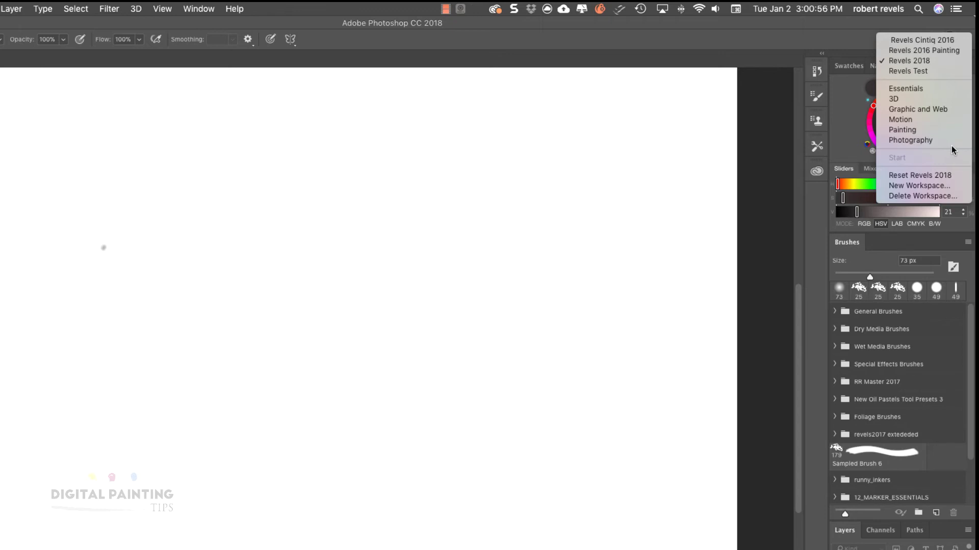
pyautogui.click(936, 197)
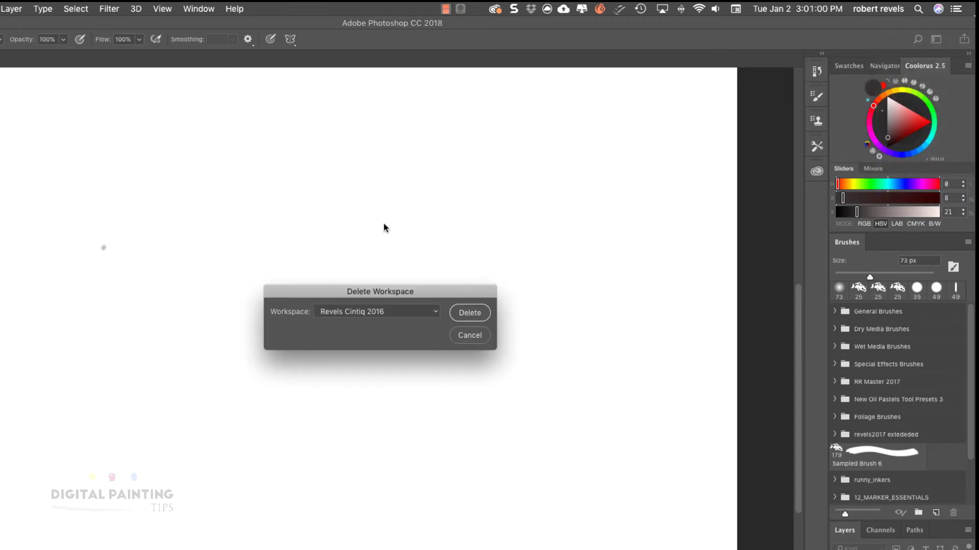
# Step: Select Revels Test for deletion and confirm removing it
pyautogui.click(382, 312)
pyautogui.click(387, 336)
pyautogui.click(376, 310)
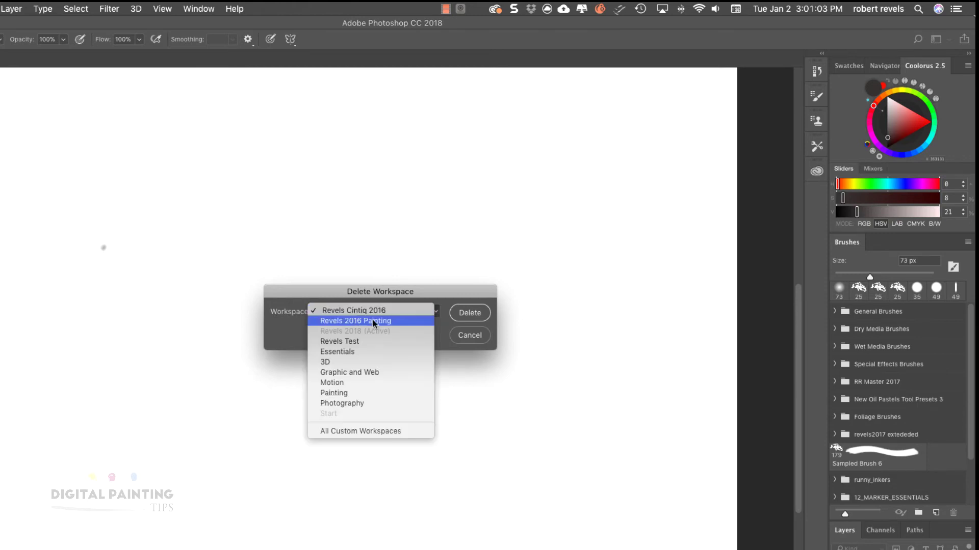
pyautogui.click(366, 344)
pyautogui.click(468, 313)
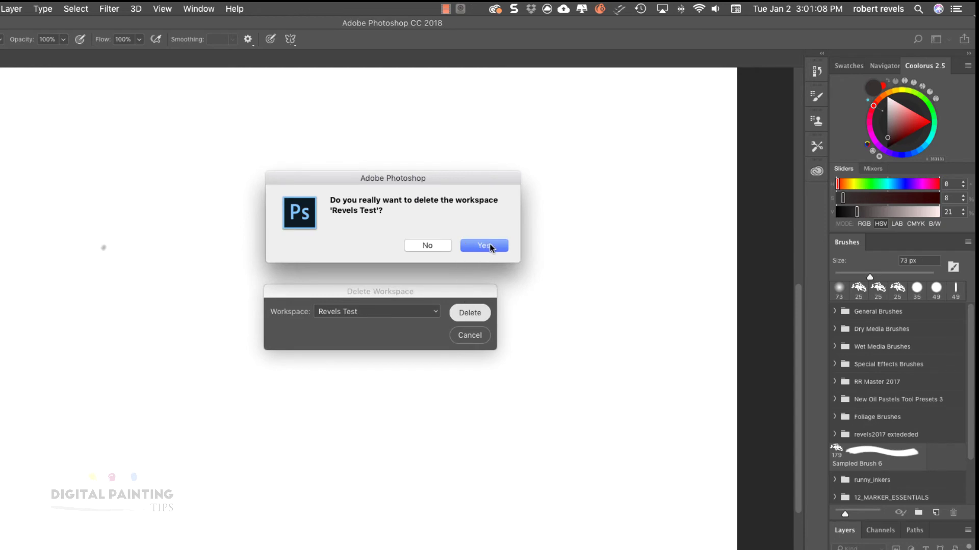
pyautogui.click(490, 246)
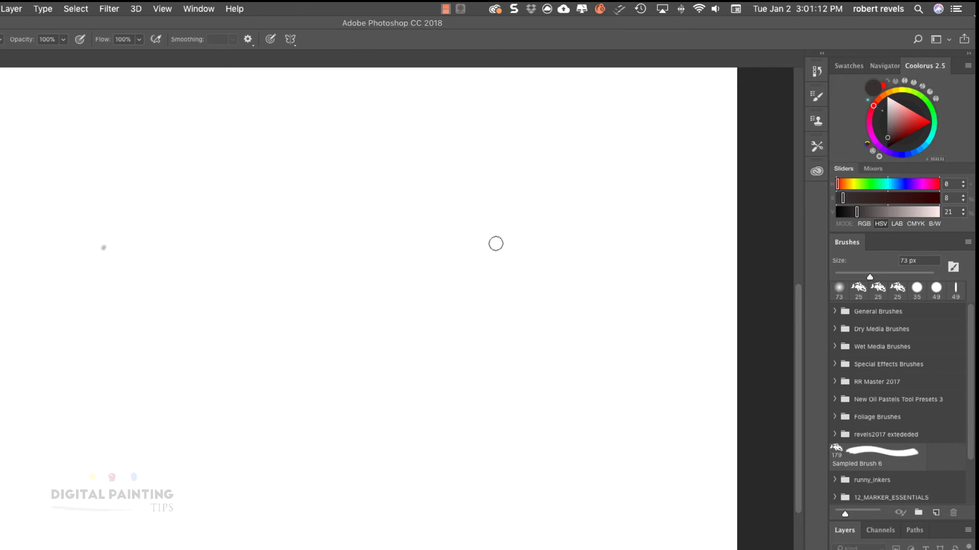
pyautogui.click(935, 43)
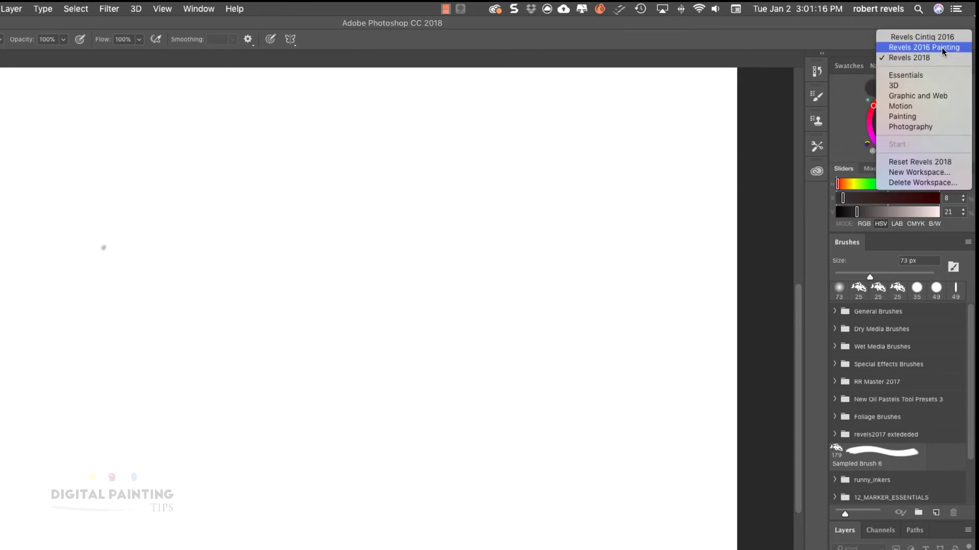